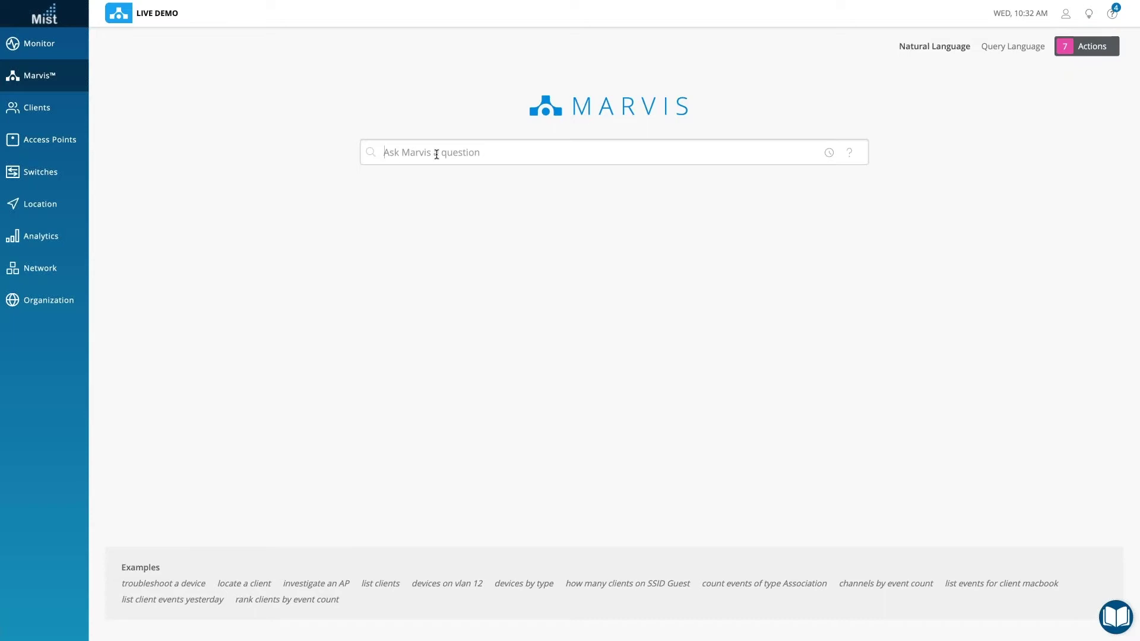
type("show unhappy users")
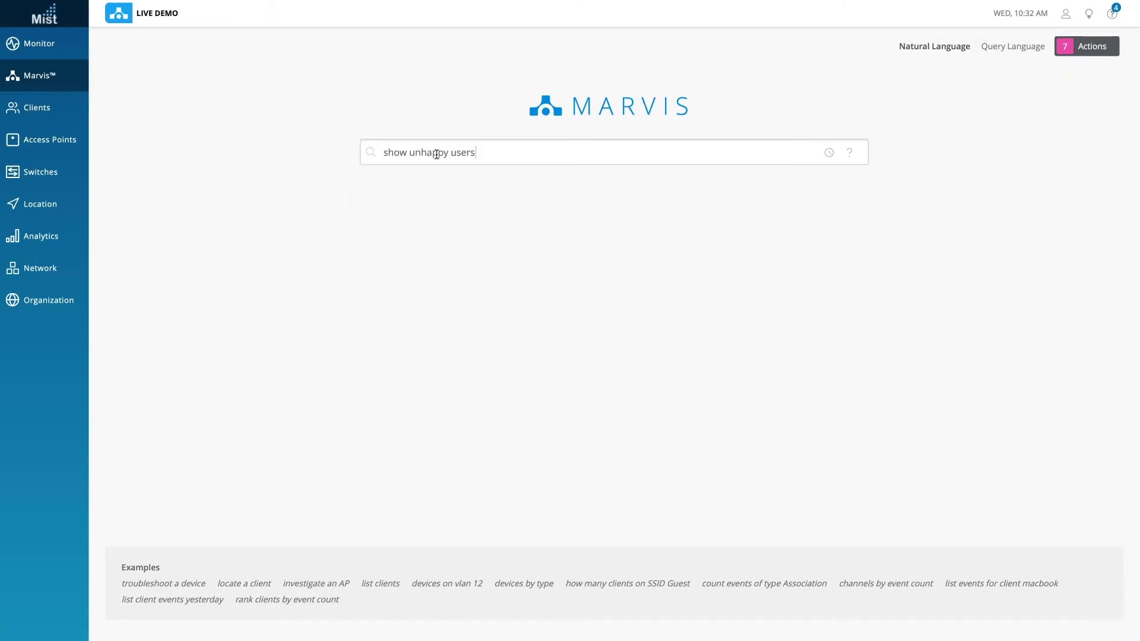
Step: Ask Marvis 'show unhappy users' to list the clients with connection problems
key("Return")
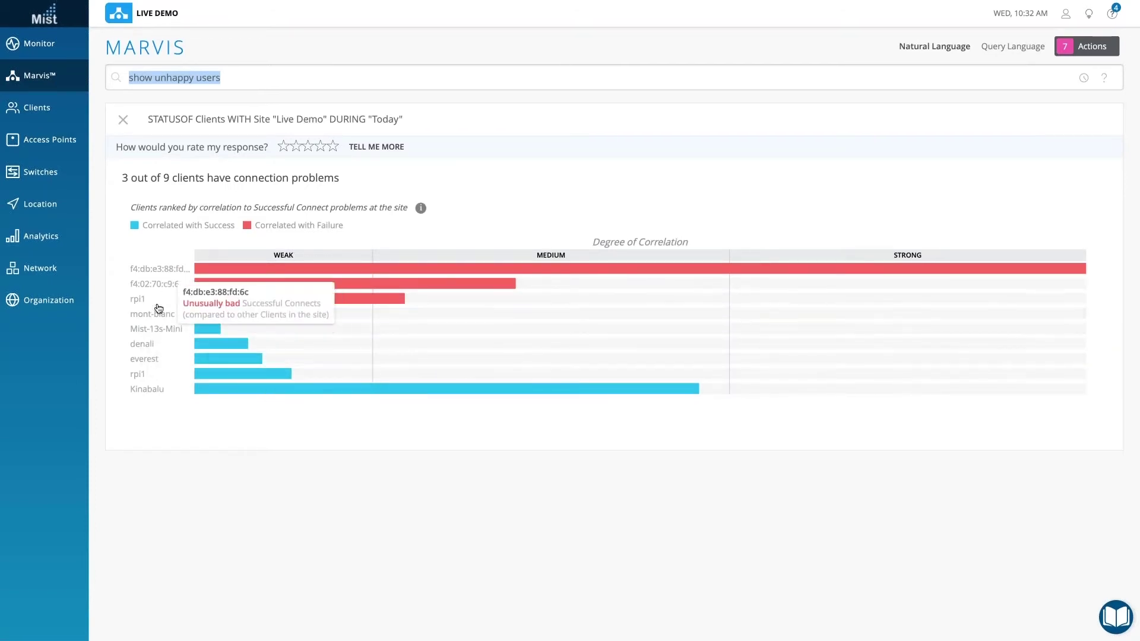
Step: Change the query period from Today to Last 7 Days
mouse_move(276, 119)
left_click(410, 119)
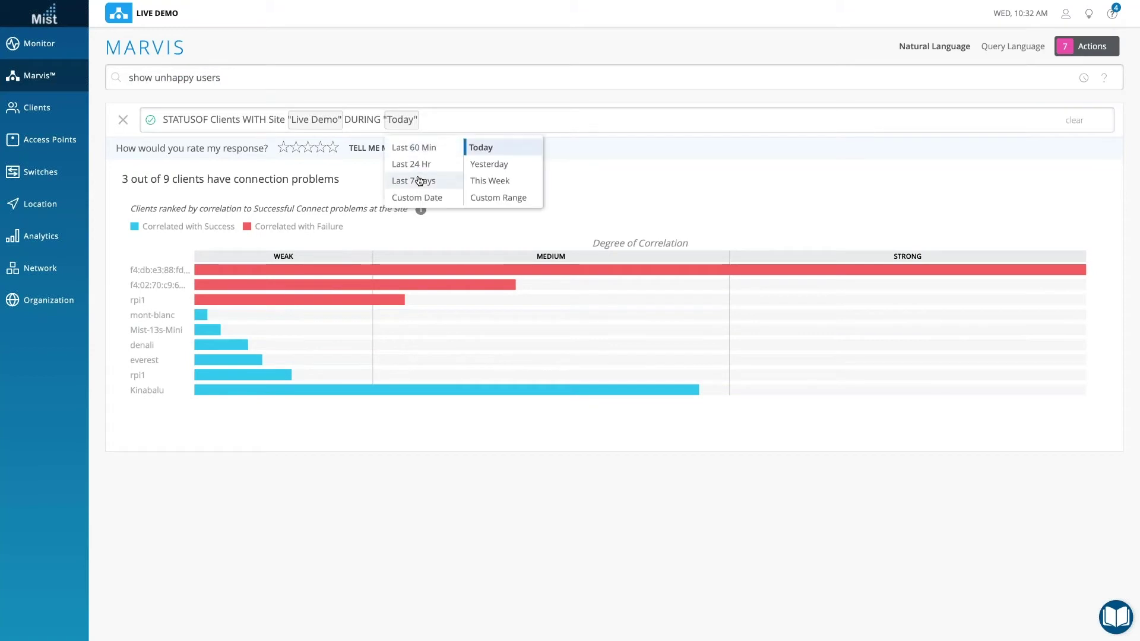
left_click(419, 181)
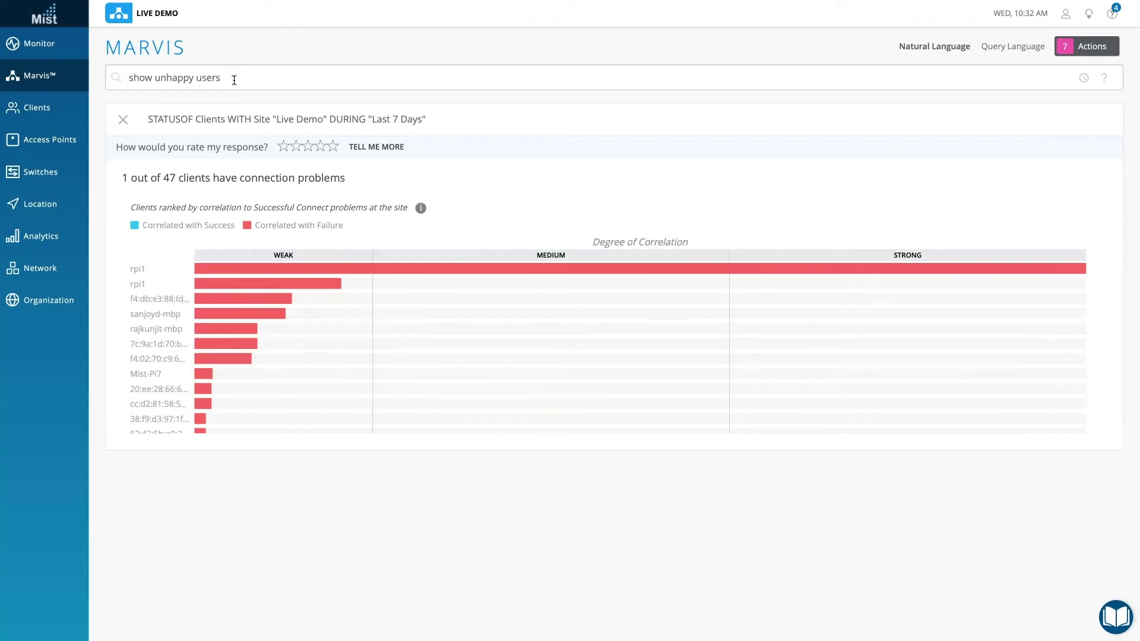
type("troubleshoot client denali")
Step: Ask Marvis 'troubleshoot client denali' and highlight the slow association cause
key("Return")
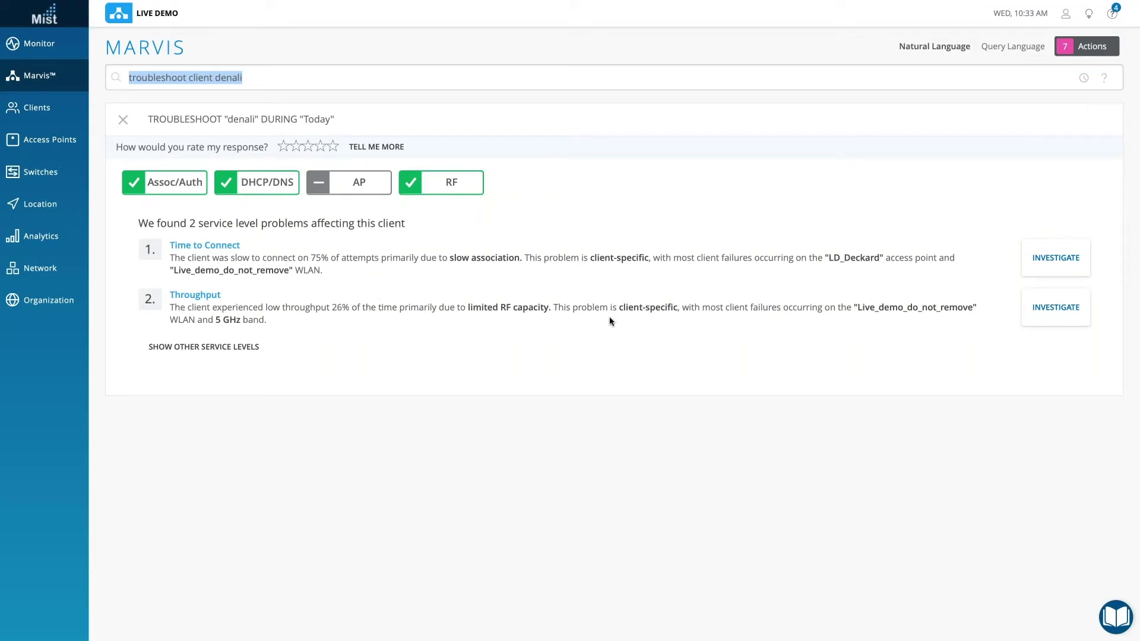
left_click_drag(450, 258, 629, 257)
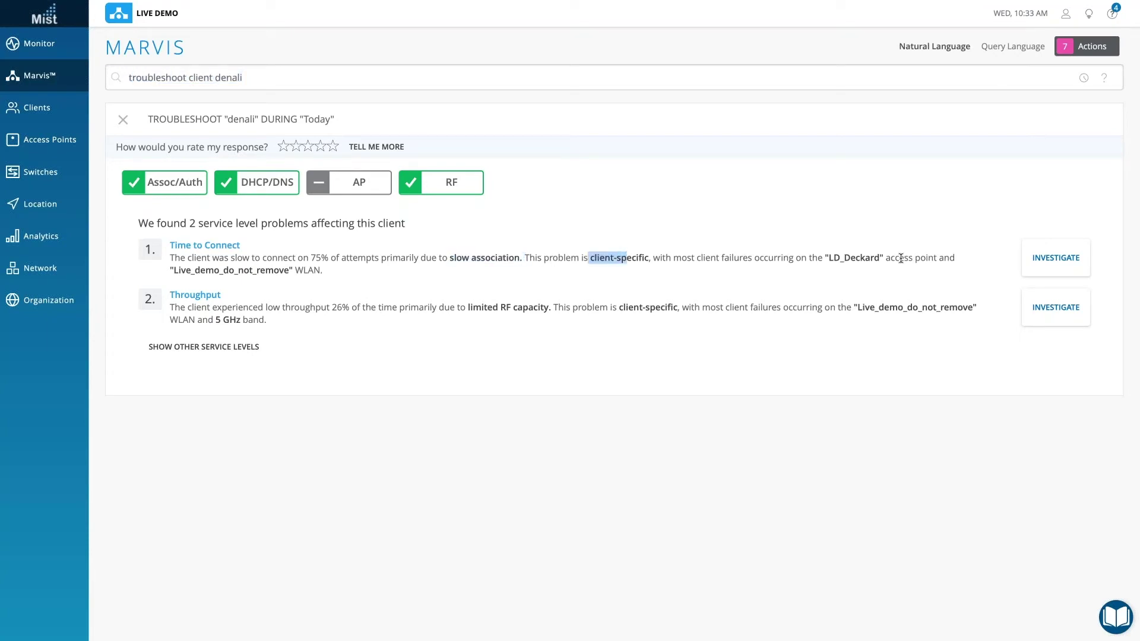
Step: Investigate denali's Time to Connect problem to see its investigation categories
left_click(1078, 262)
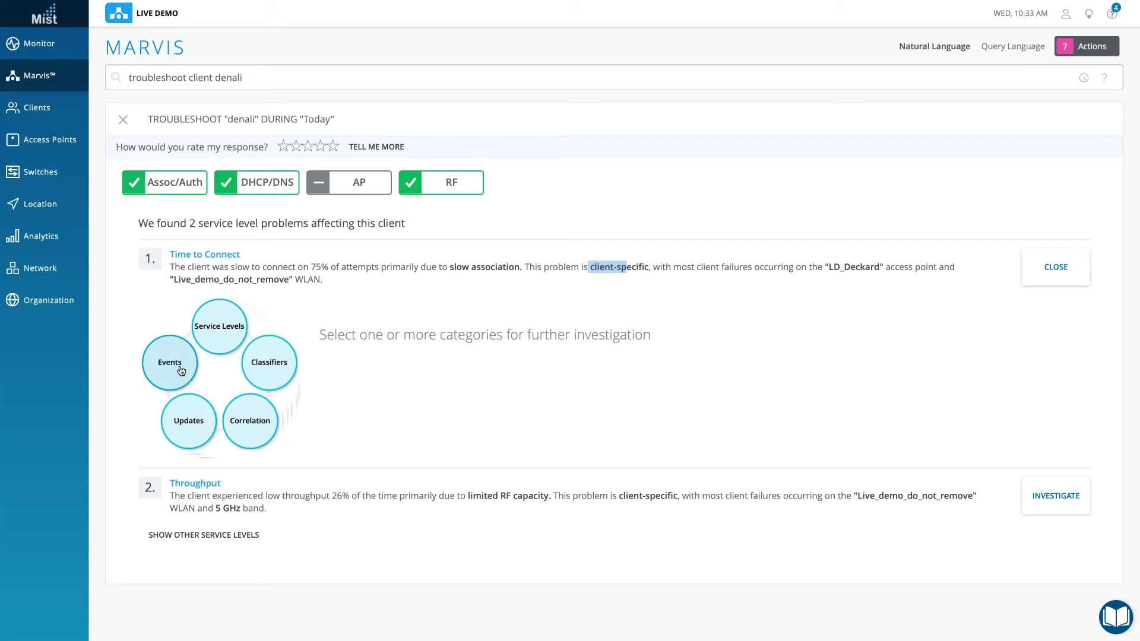
Step: Expand Time to Connect Events, filter to Bad, and open a DHCP Denied event
left_click(181, 371)
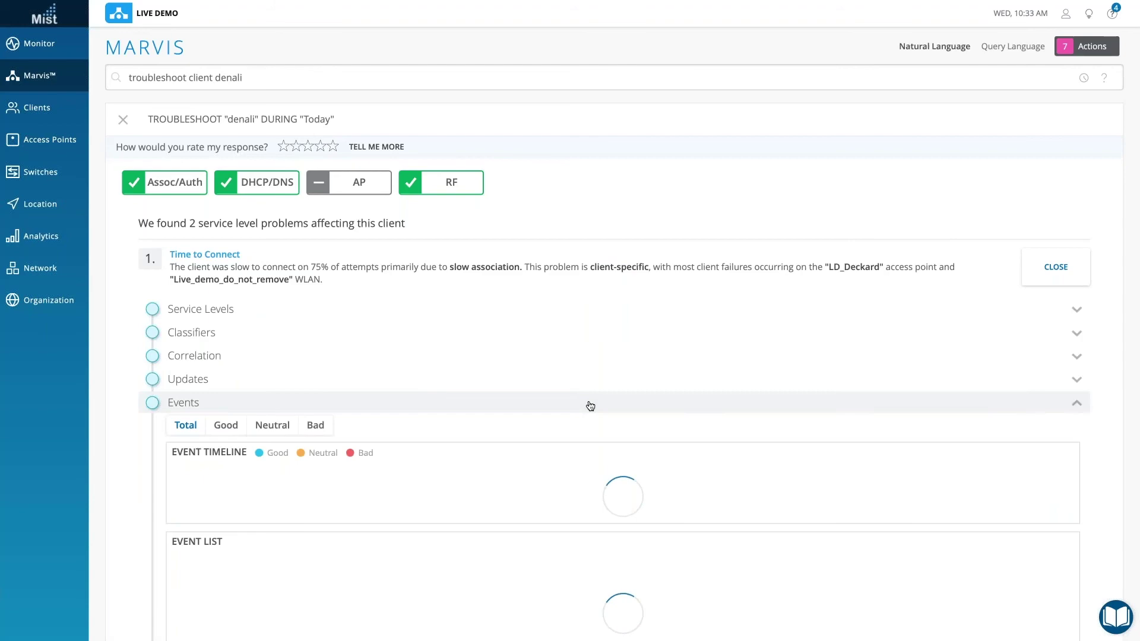
left_click(371, 425)
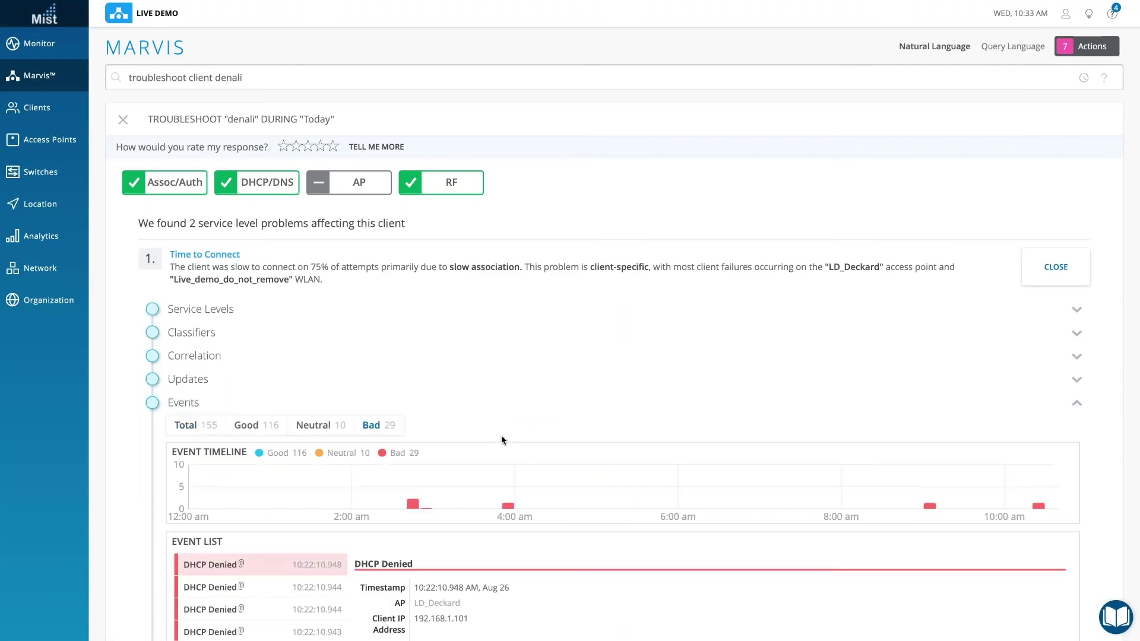
scroll(525, 449, "down", 5)
left_click(259, 390)
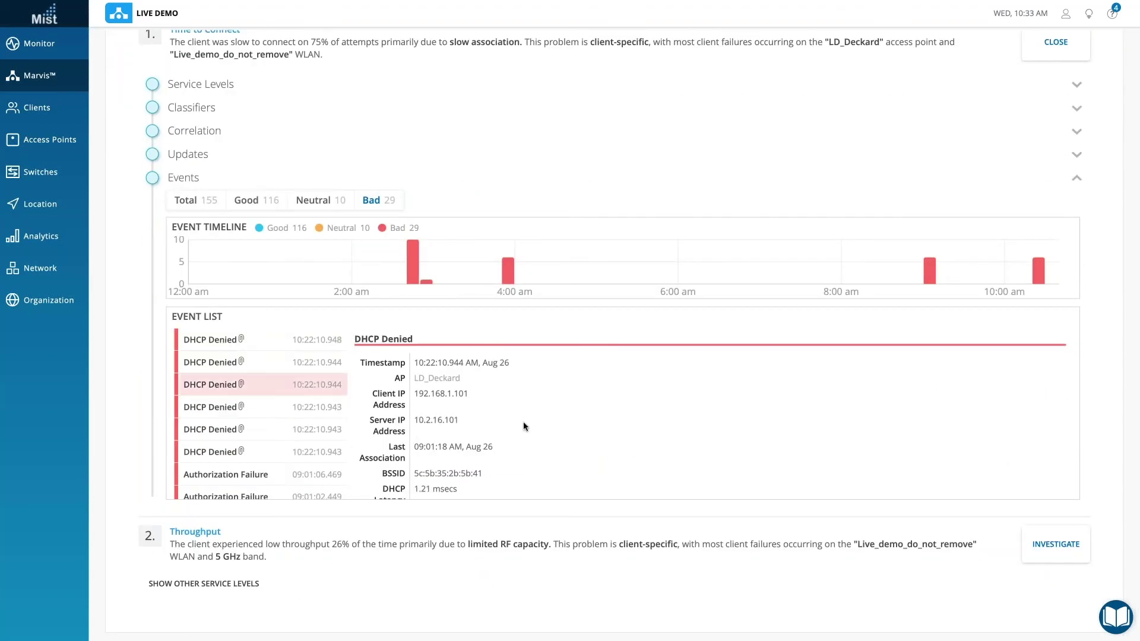
scroll(523, 421, "down", 2)
scroll(523, 421, "down", 2)
scroll(523, 422, "down", 2)
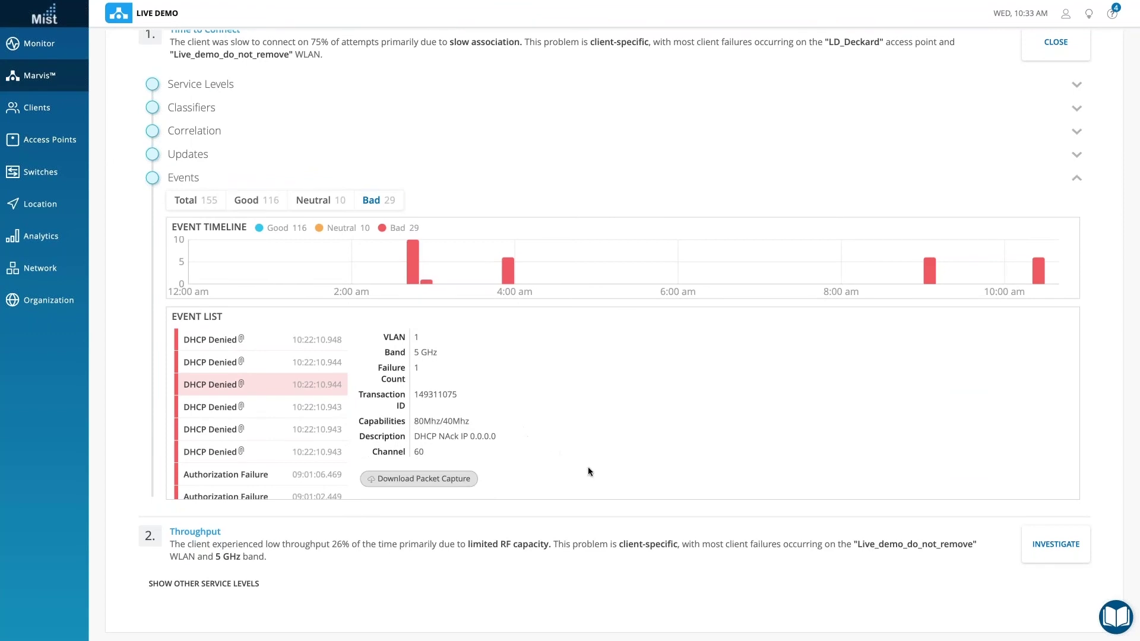